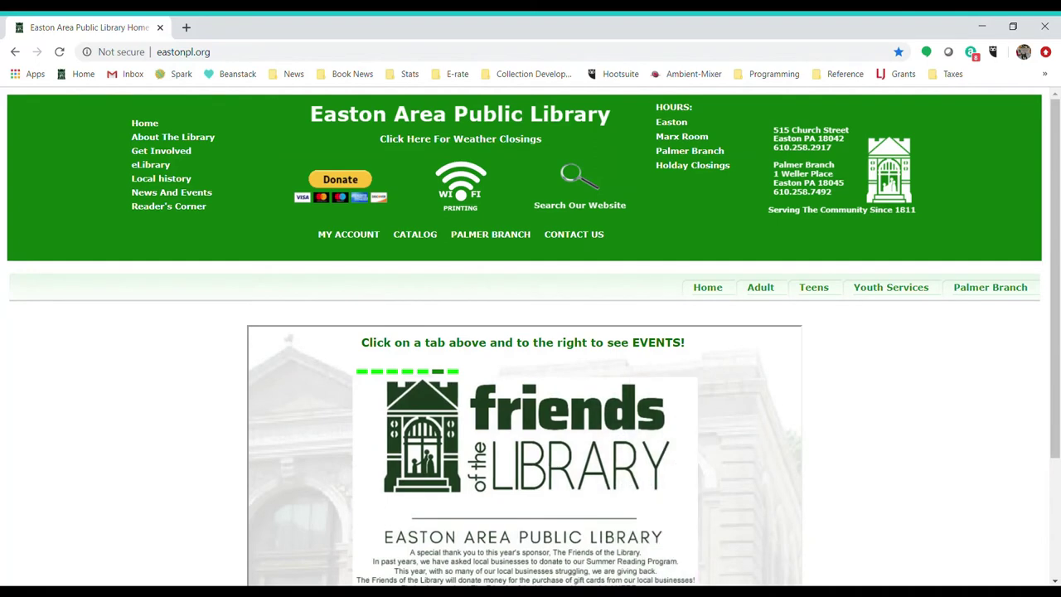
Step: In the account login, replace the username with the library card number and retype the PIN
{"action": "left_click", "coordinate": [355, 238]}
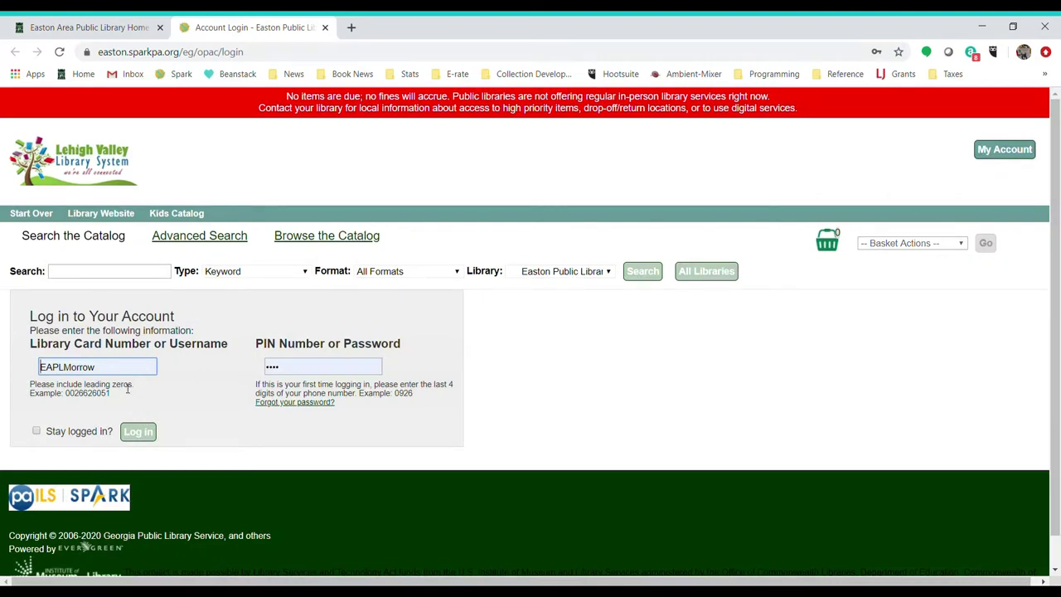
{"action": "left_click_drag", "start_coordinate": [125, 373], "coordinate": [23, 374]}
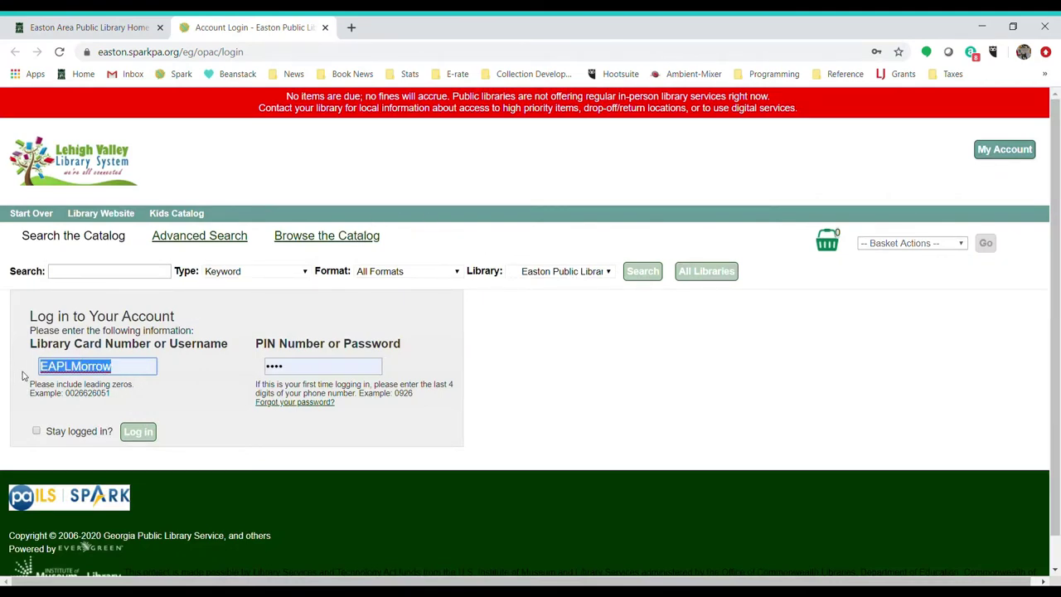
{"action": "key", "text": "ctrl+v"}
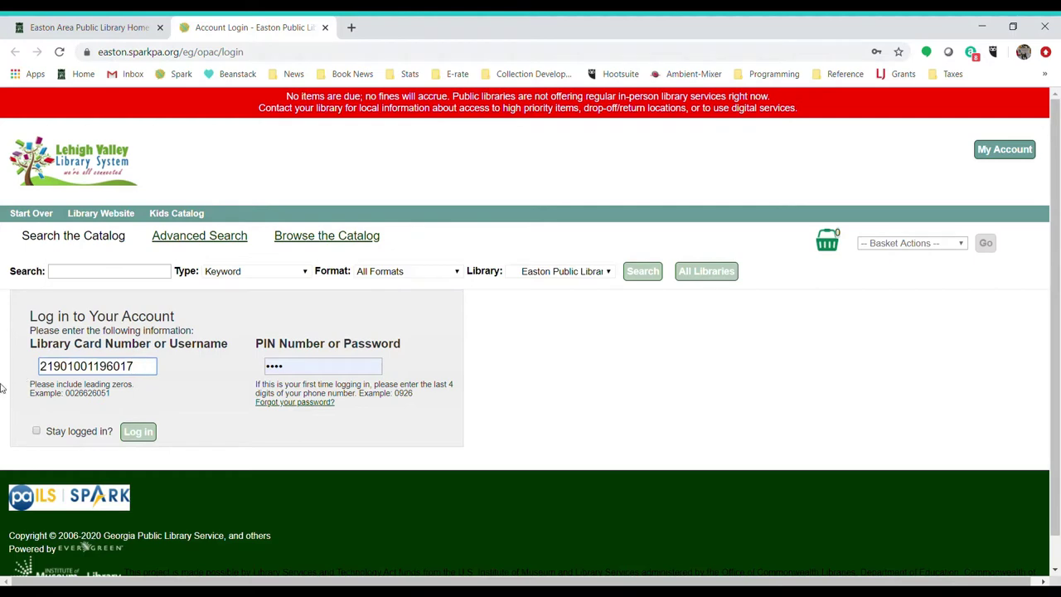
{"action": "left_click", "coordinate": [292, 373]}
{"action": "left_click_drag", "start_coordinate": [292, 373], "coordinate": [260, 384]}
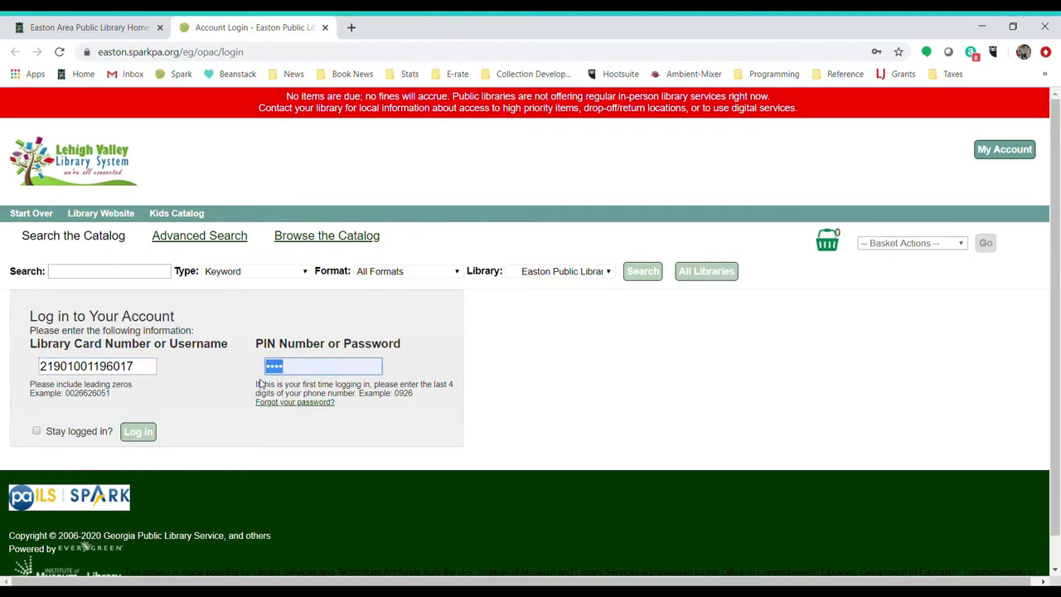
{"action": "type", "text": "••••"}
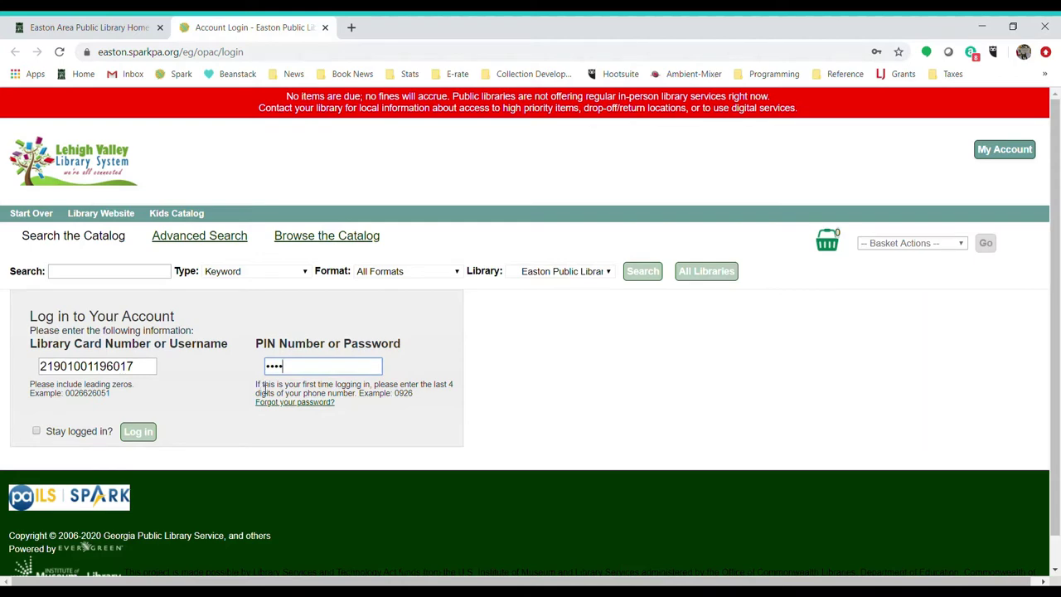
Step: Log in and land on the Account Summary showing 0 checked out, 0 holds, no fines
{"action": "left_click", "coordinate": [150, 435]}
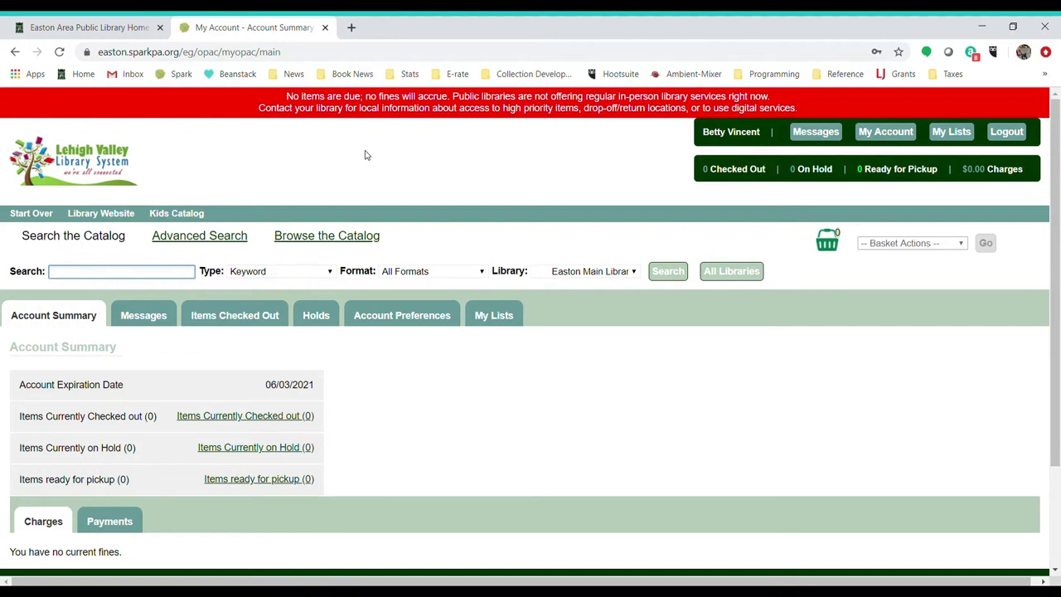
Step: Browse Easton Main Library titles starting with 'little fires everywhere'
{"action": "left_click", "coordinate": [340, 238]}
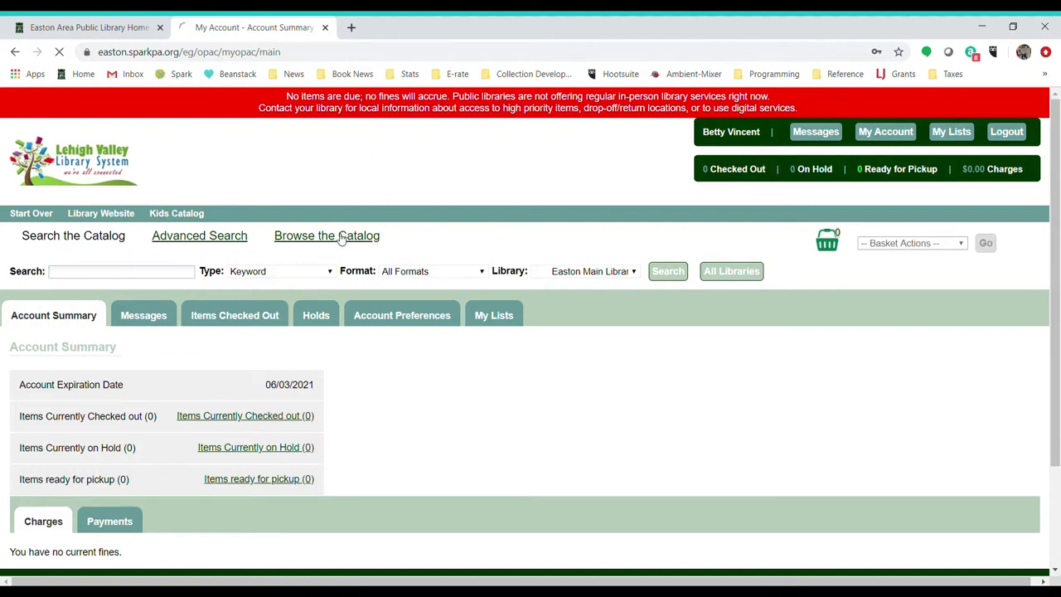
{"action": "left_click", "coordinate": [246, 285]}
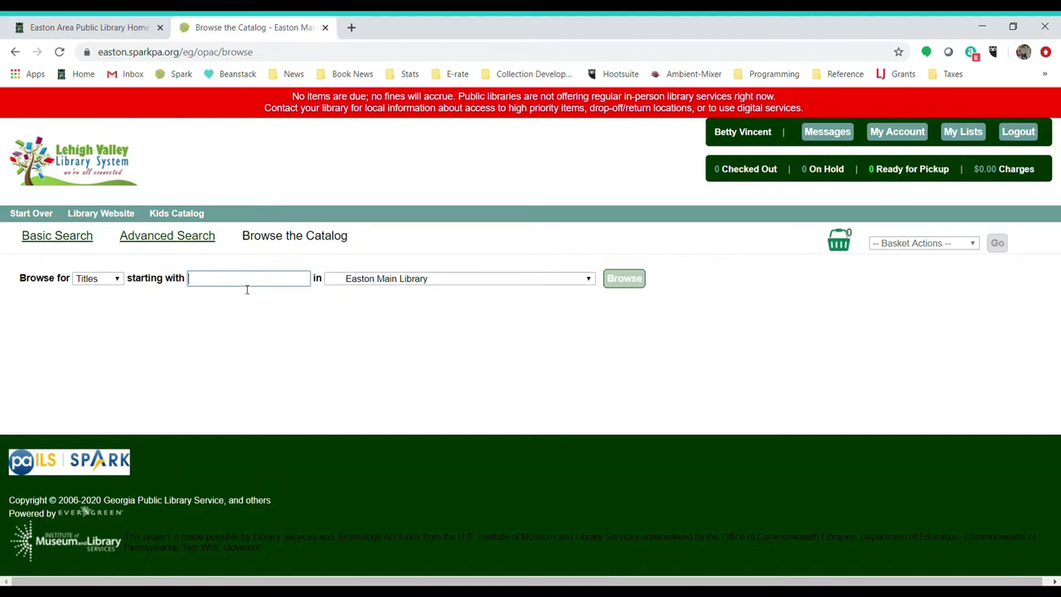
{"action": "type", "text": "little fires everywhere"}
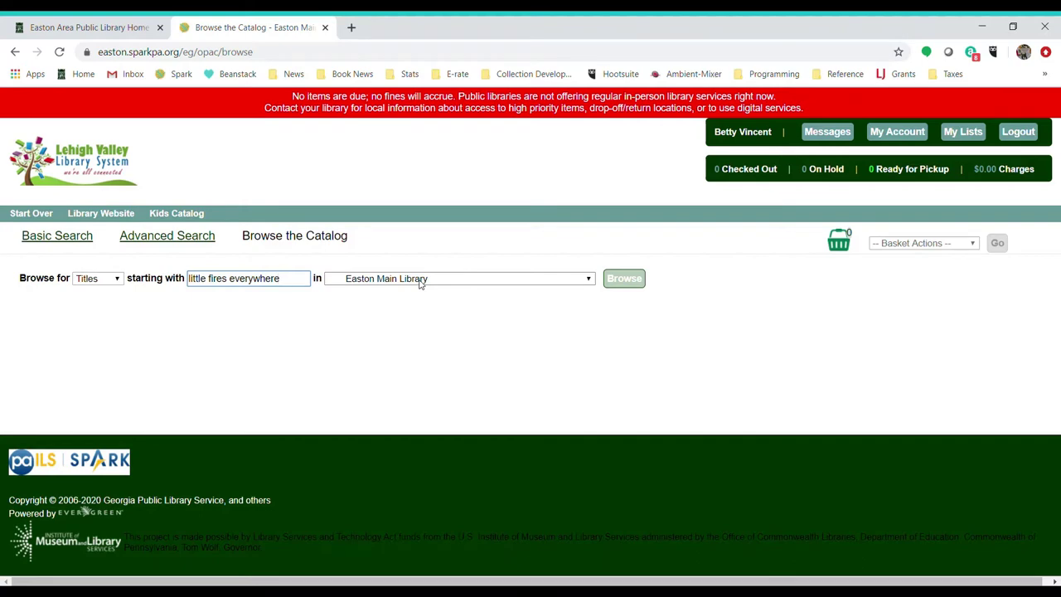
{"action": "key", "text": "Return"}
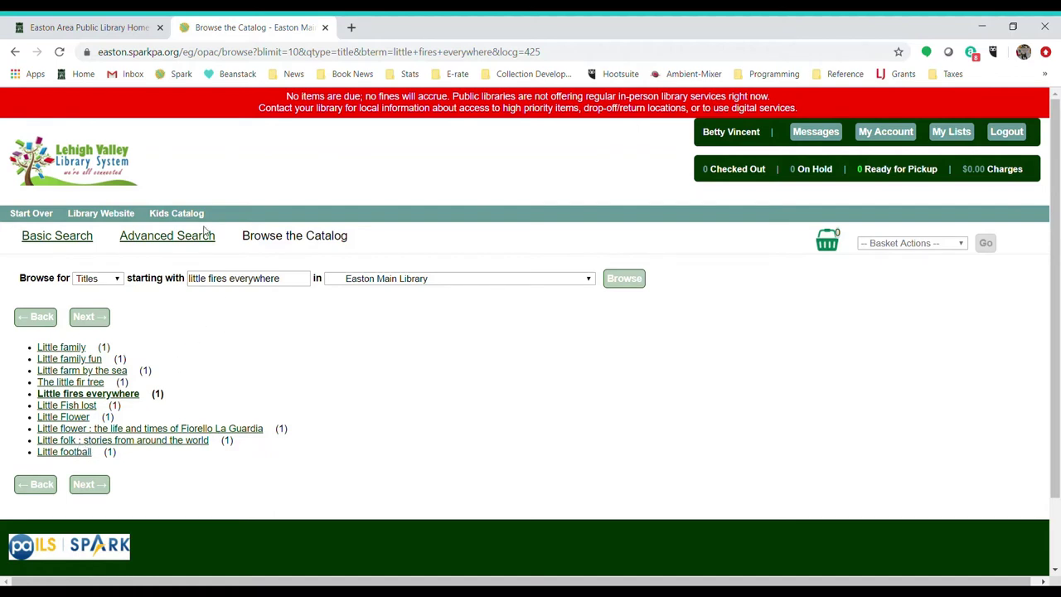
Step: Run an Advanced Search with Title contains 'little fires everywhere' to reach the book's record
{"action": "left_click", "coordinate": [171, 237]}
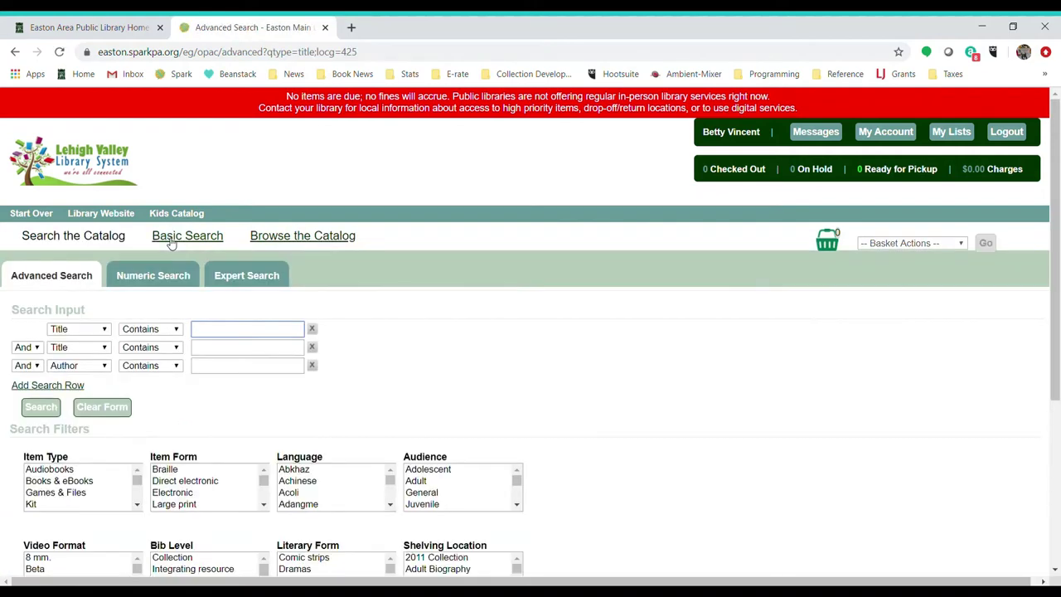
{"action": "left_click", "coordinate": [95, 331]}
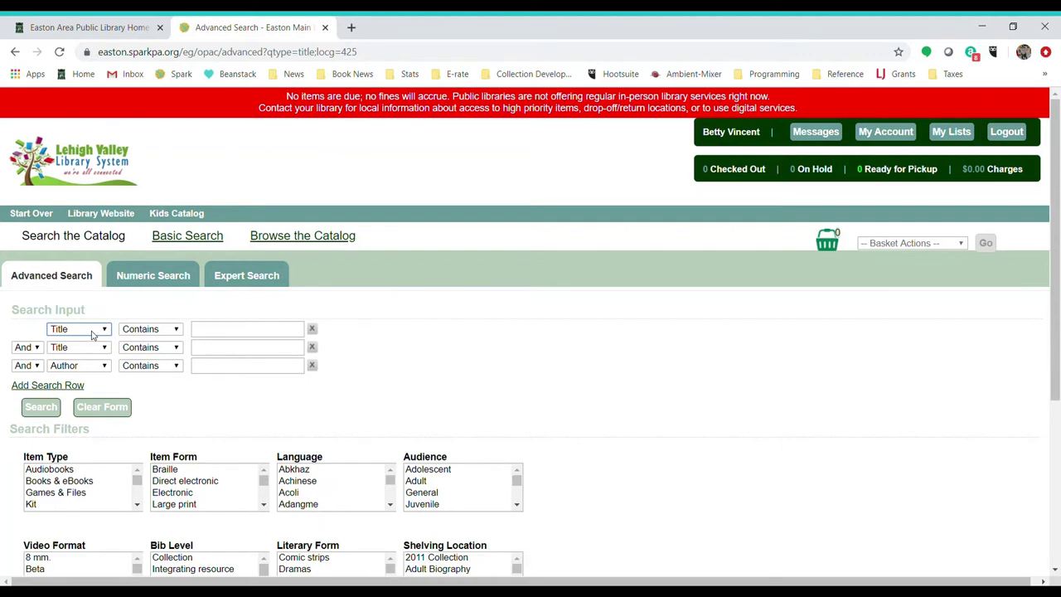
{"action": "left_click", "coordinate": [226, 335]}
{"action": "type", "text": "little fires"}
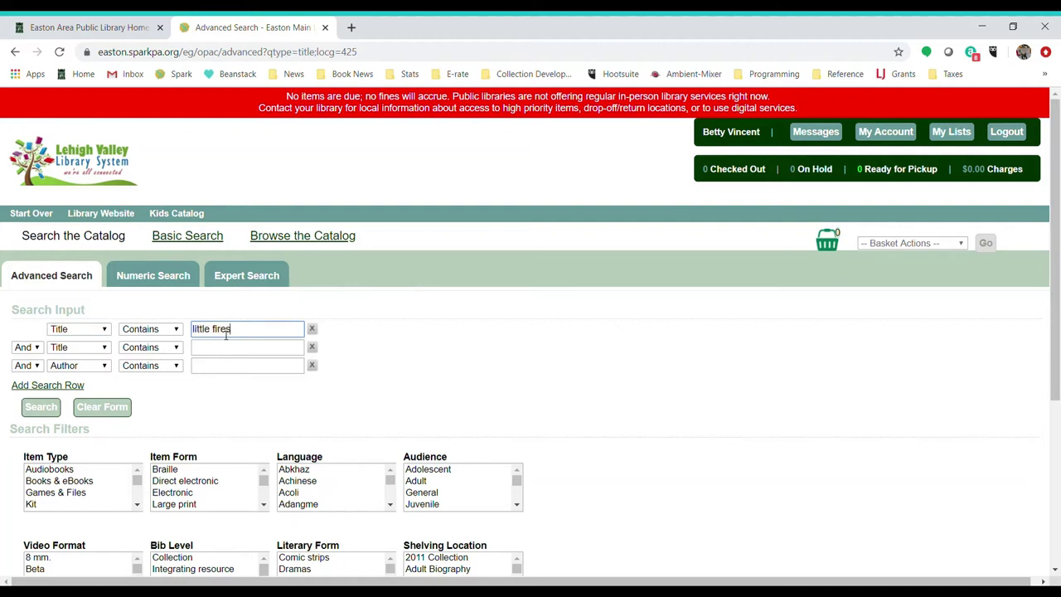
{"action": "type", "text": " everywhere"}
{"action": "left_click", "coordinate": [43, 409]}
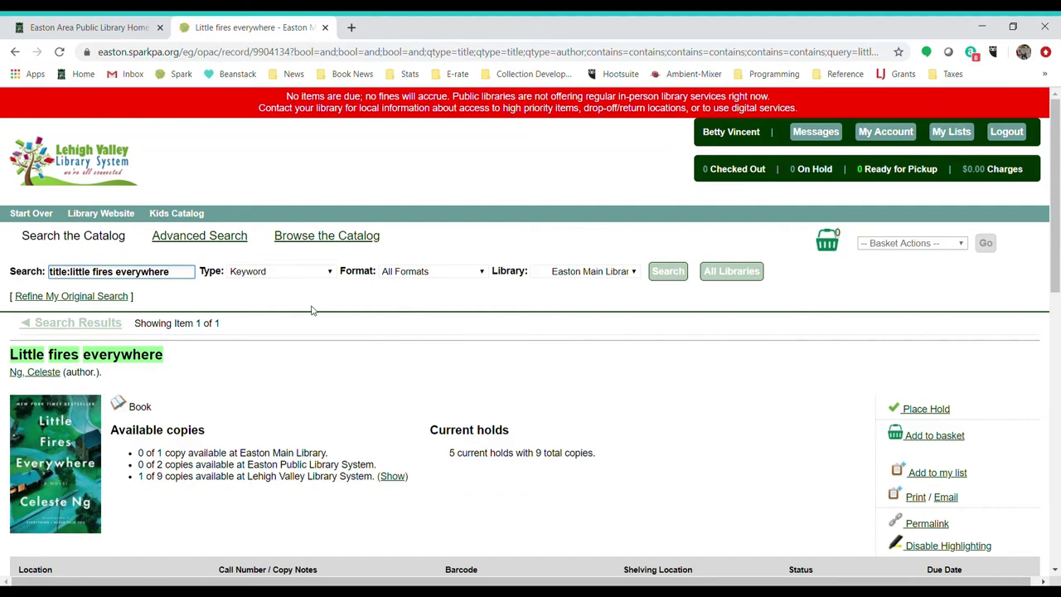
Step: Switch the search library from Easton Main Library to Lehigh Valley Library and rerun it
{"action": "scroll", "coordinate": [334, 355], "scroll_direction": "down", "scroll_amount": 3}
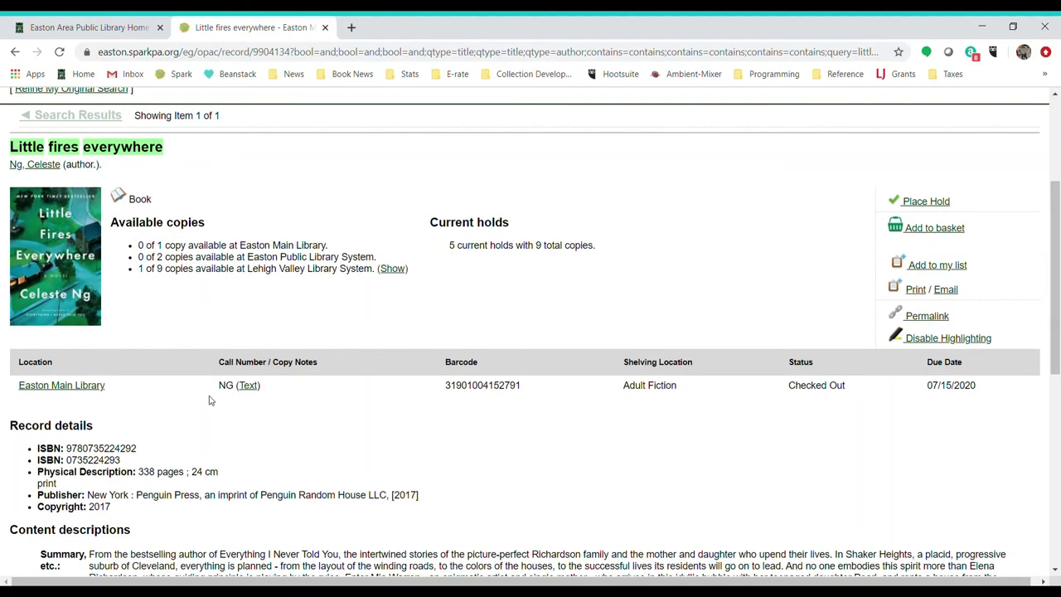
{"action": "scroll", "coordinate": [431, 398], "scroll_direction": "up", "scroll_amount": 2}
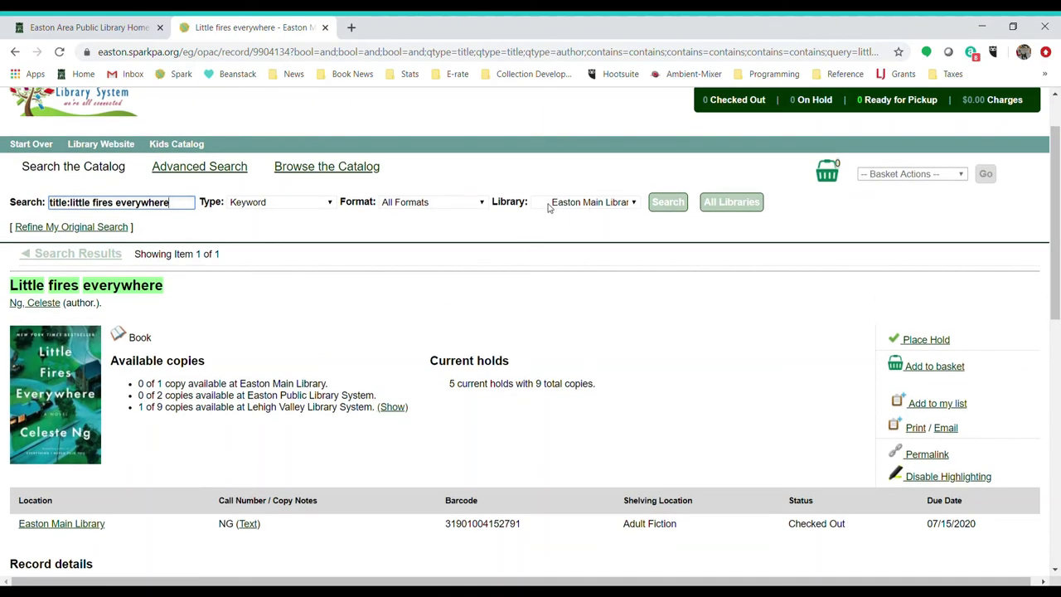
{"action": "left_click", "coordinate": [624, 207]}
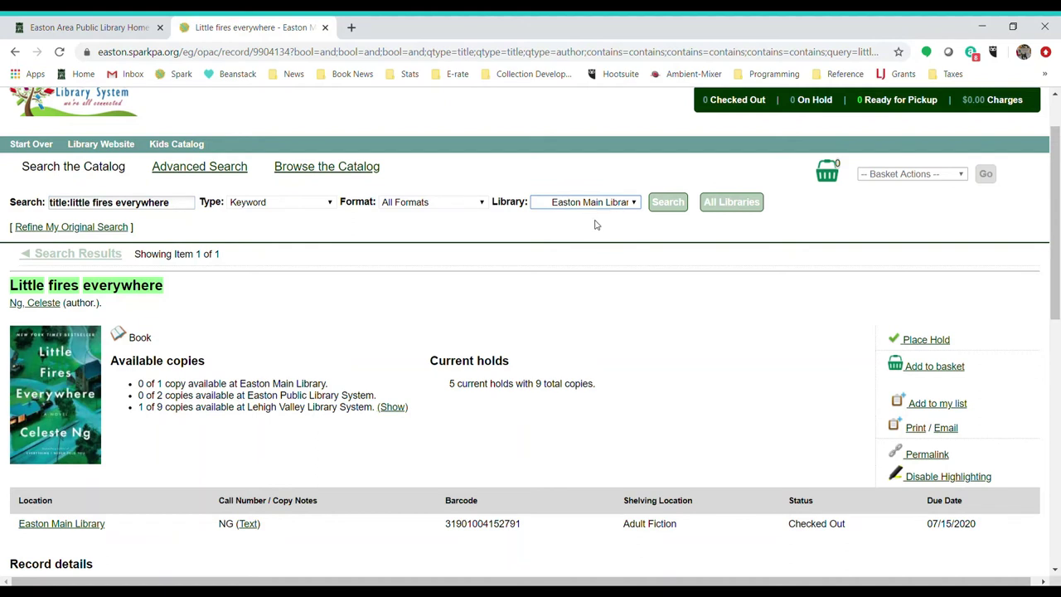
{"action": "key", "text": "Up"}
{"action": "key", "text": "Up"}
{"action": "key", "text": "Tab"}
{"action": "key", "text": "Return"}
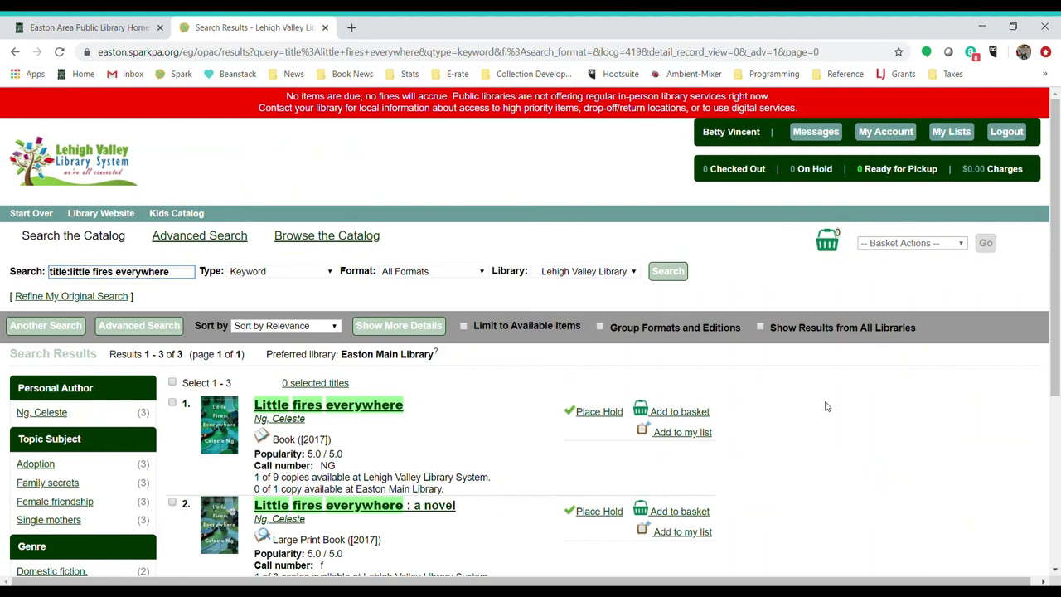
Step: Review the book, large print and CD audiobook results, keeping the Format filter on All Formats
{"action": "scroll", "coordinate": [828, 406], "scroll_direction": "down", "scroll_amount": 1}
{"action": "scroll", "coordinate": [828, 406], "scroll_direction": "down", "scroll_amount": 1}
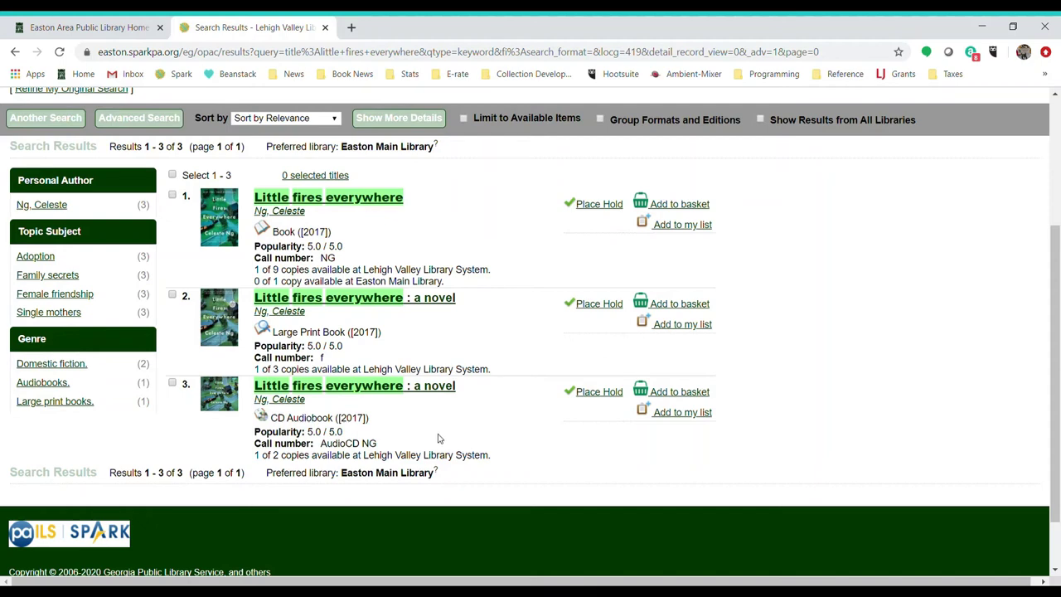
{"action": "scroll", "coordinate": [439, 437], "scroll_direction": "up", "scroll_amount": 1}
{"action": "scroll", "coordinate": [483, 247], "scroll_direction": "up", "scroll_amount": 1}
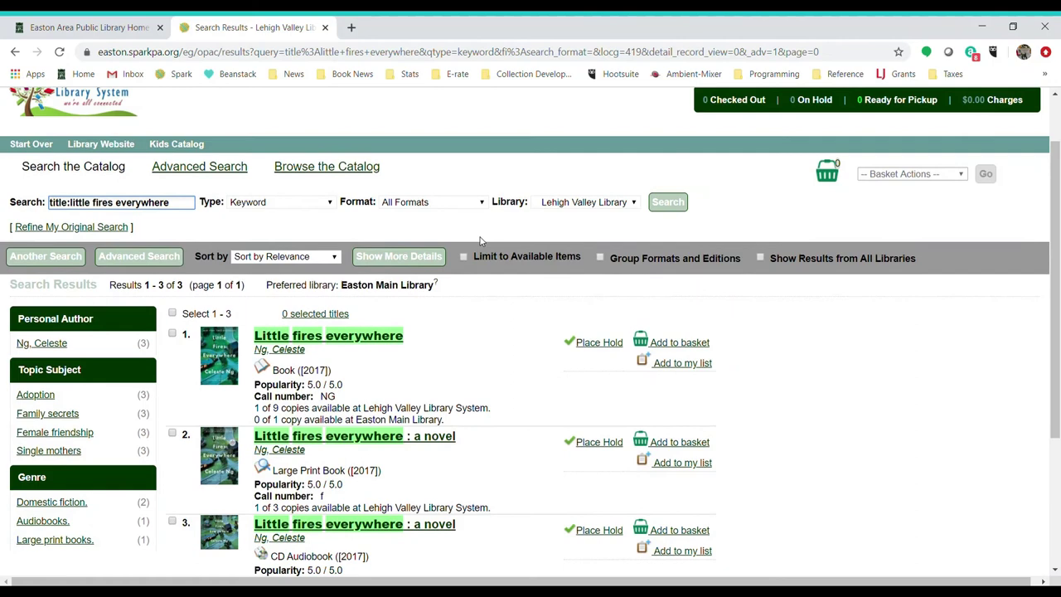
{"action": "left_click", "coordinate": [443, 204]}
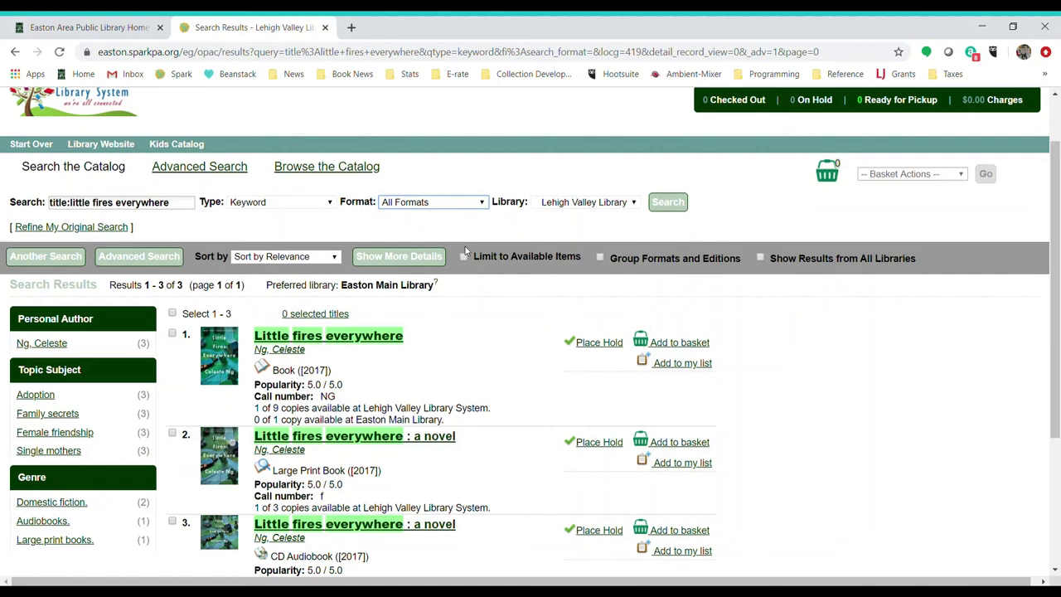
{"action": "left_click", "coordinate": [841, 340]}
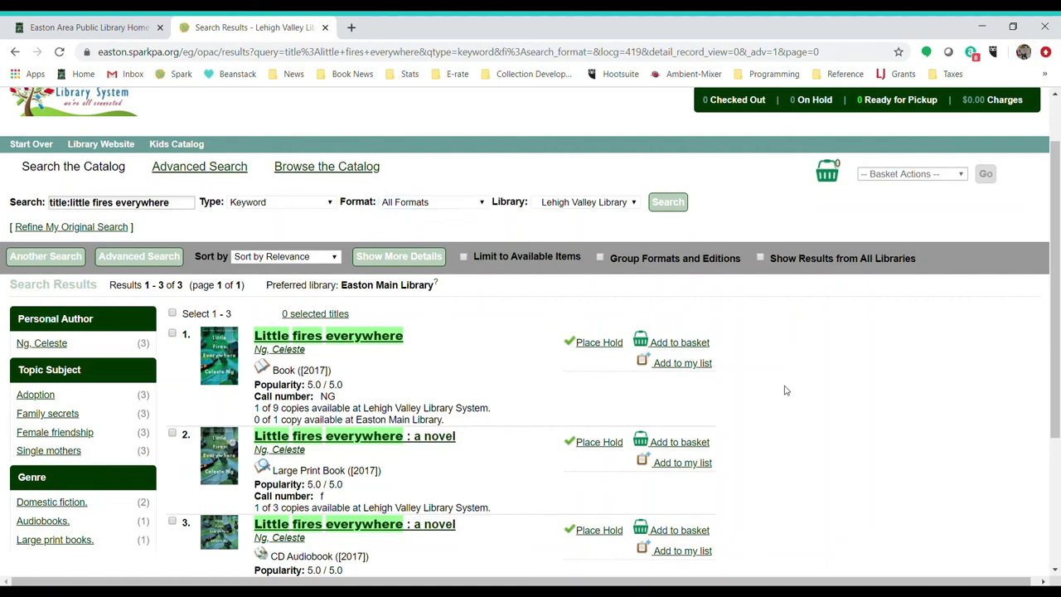
{"action": "scroll", "coordinate": [786, 390], "scroll_direction": "down", "scroll_amount": 1}
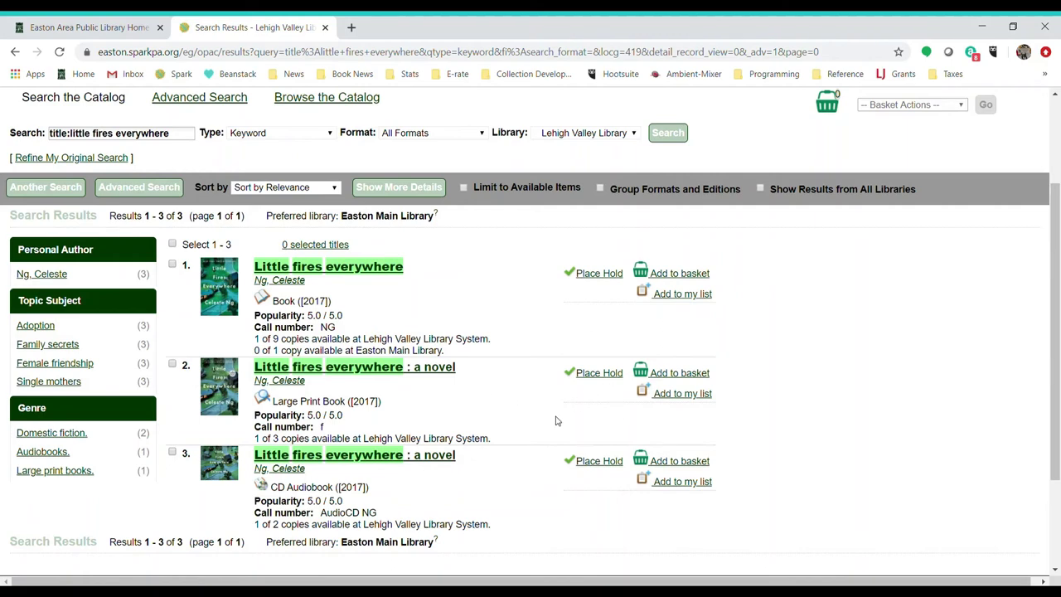
Step: Start a hold on the Large Print Book, with Easton Main Library pickup and 'Yes, by Phone'
{"action": "left_click", "coordinate": [600, 375]}
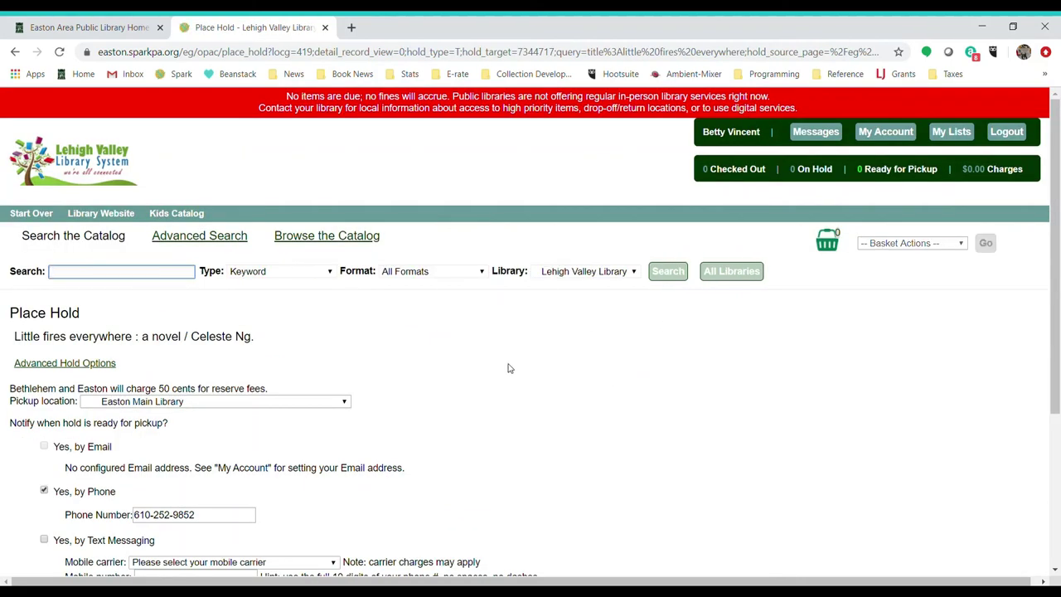
{"action": "scroll", "coordinate": [509, 368], "scroll_direction": "down", "scroll_amount": 1}
{"action": "scroll", "coordinate": [508, 368], "scroll_direction": "down", "scroll_amount": 2}
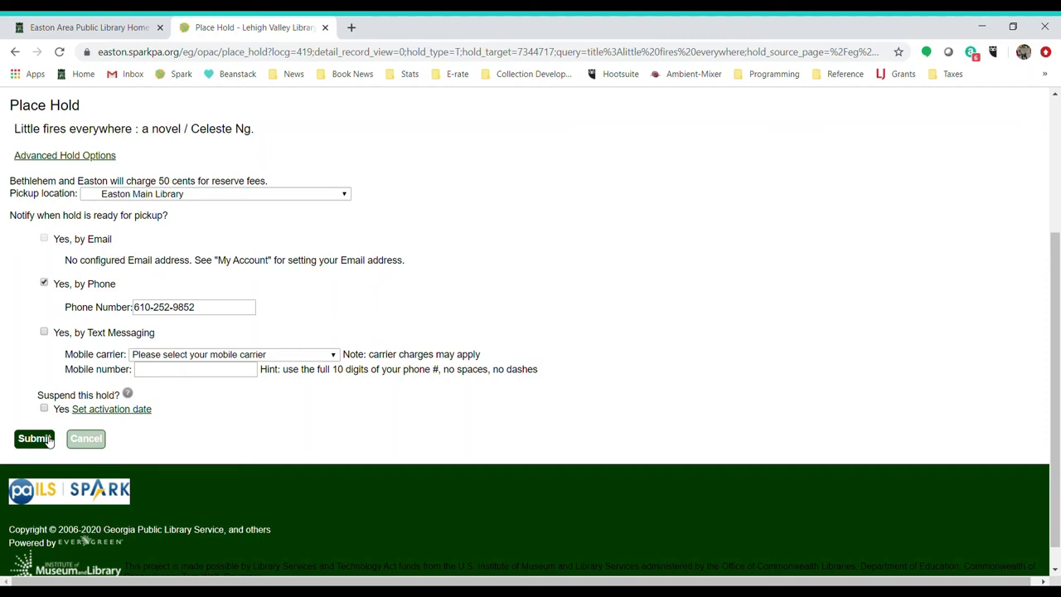
Step: Submit the Place Hold form for the large-print Little fires everywhere
{"action": "left_click", "coordinate": [35, 439]}
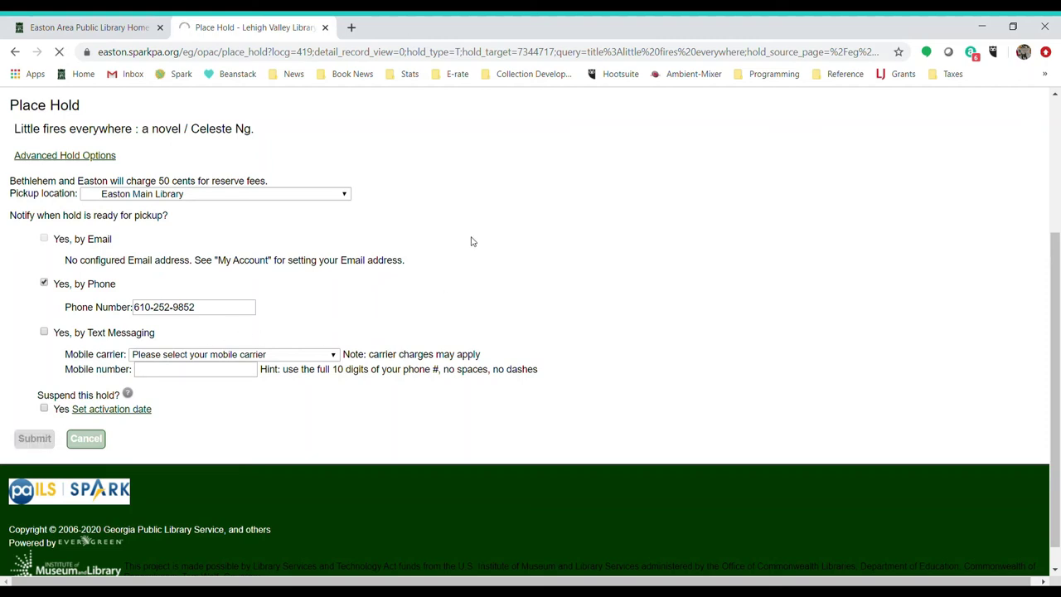